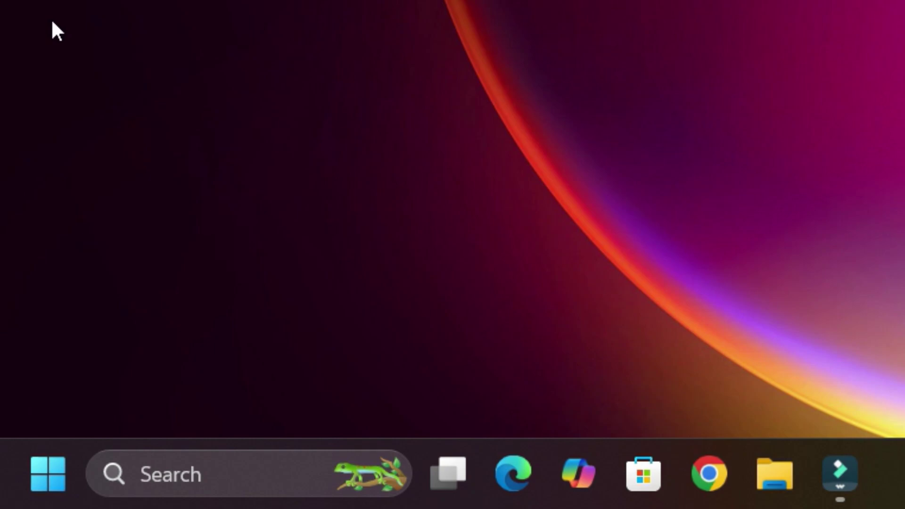
- End all Discord processes in Task Manager, filtered by 'disco', then close Task Manager
{"action": "left_click", "coordinate": [147, 471]}
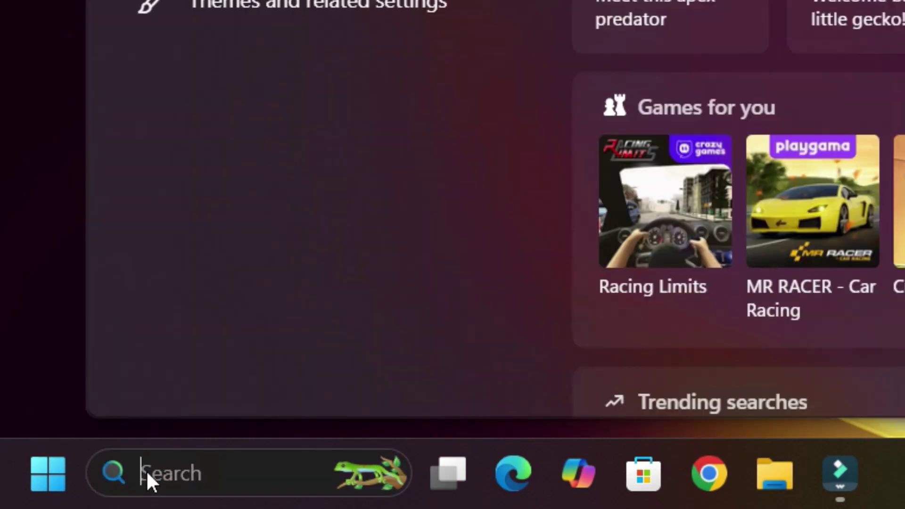
{"action": "type", "text": "task m"}
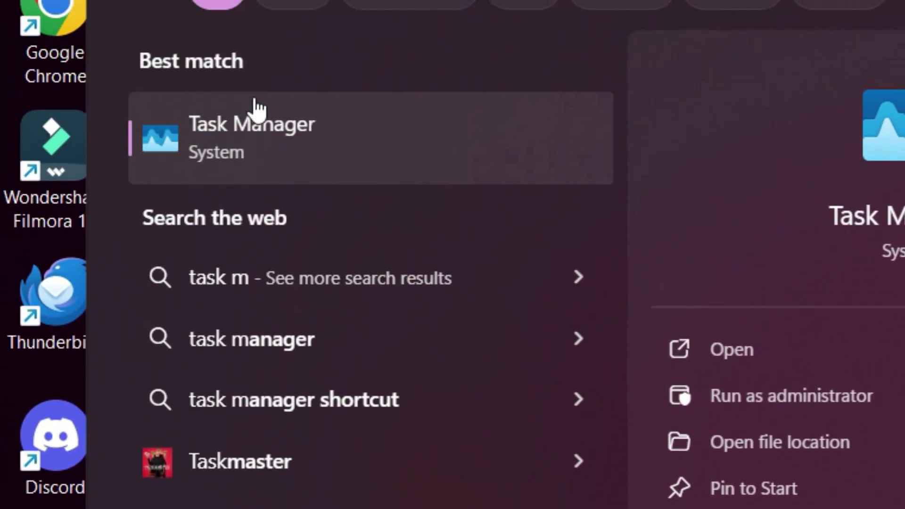
{"action": "left_click", "coordinate": [283, 148]}
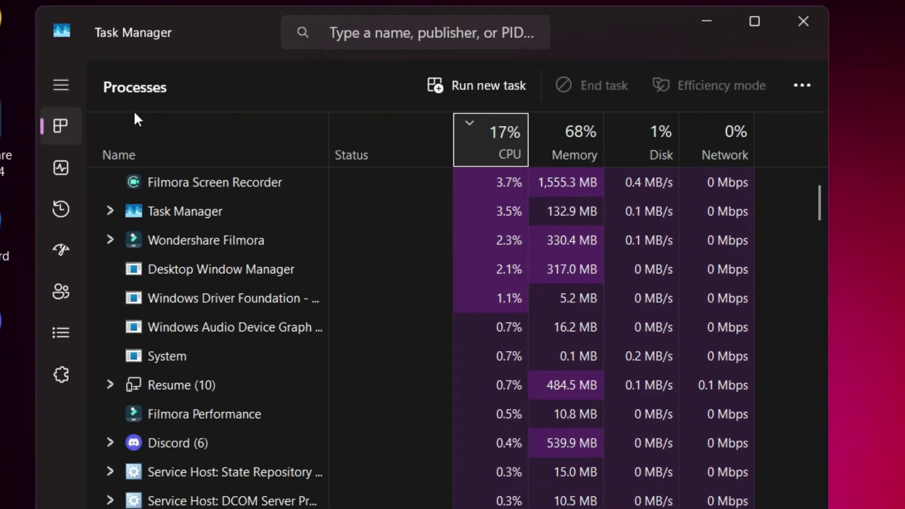
{"action": "left_click", "coordinate": [325, 35]}
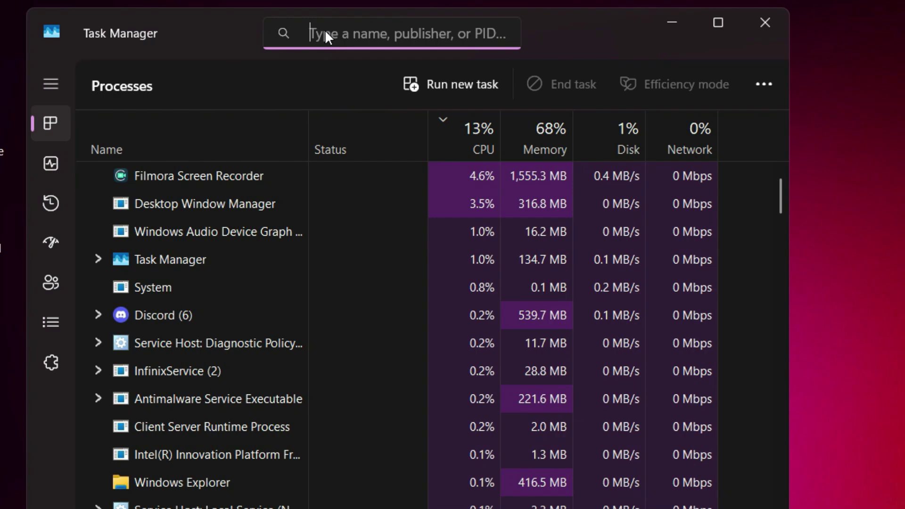
{"action": "type", "text": "disco"}
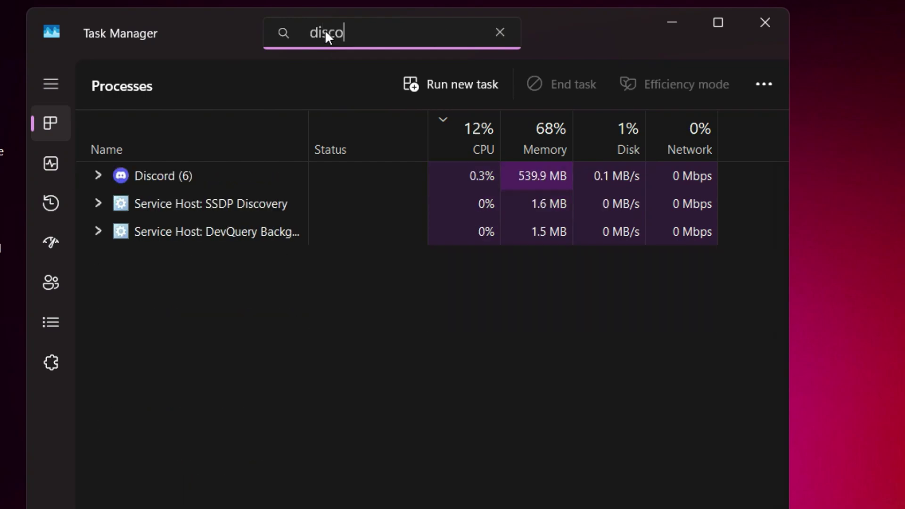
{"action": "right_click", "coordinate": [175, 167]}
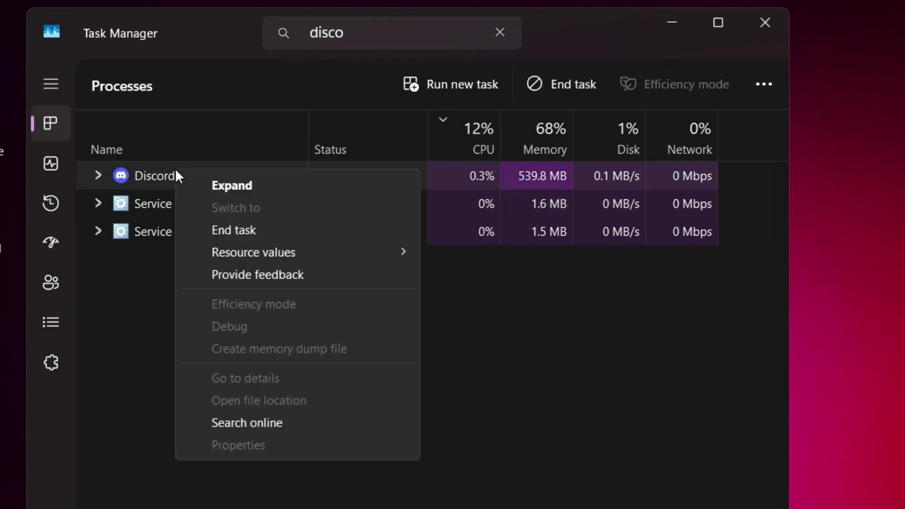
{"action": "left_click", "coordinate": [250, 228]}
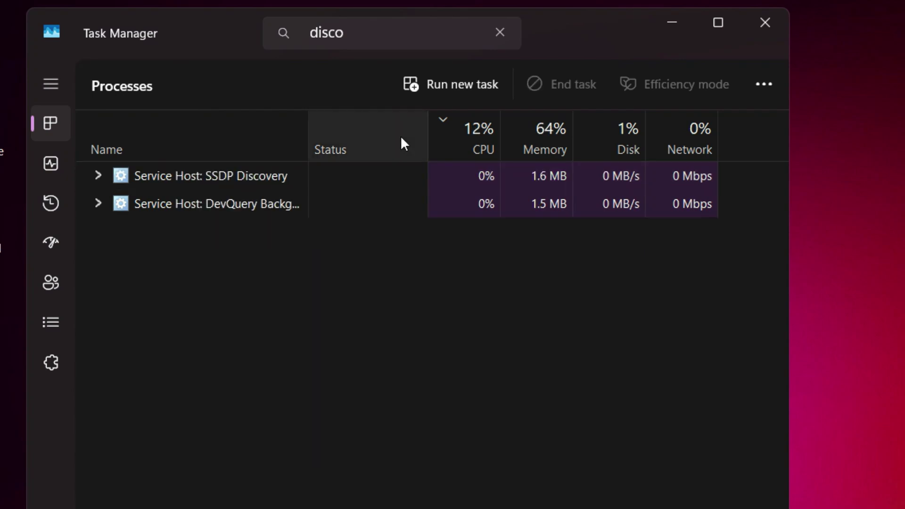
{"action": "left_click", "coordinate": [750, 28]}
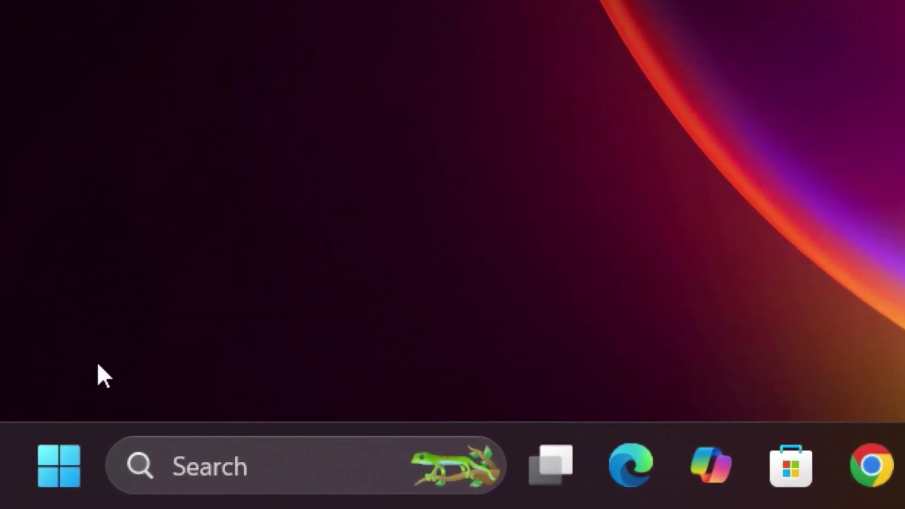
- Open the discord folder under %appdata% (AppData\Roaming) through the Run dialog
{"action": "left_click", "coordinate": [221, 462]}
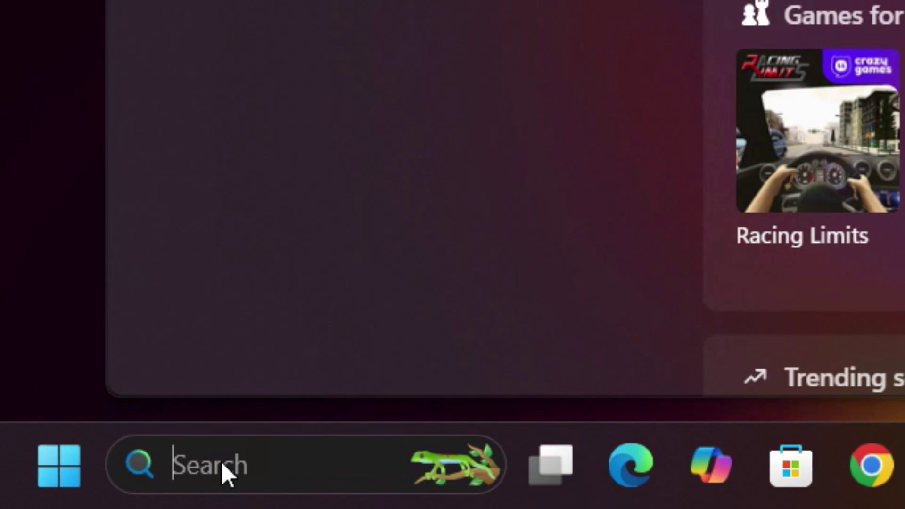
{"action": "type", "text": "run"}
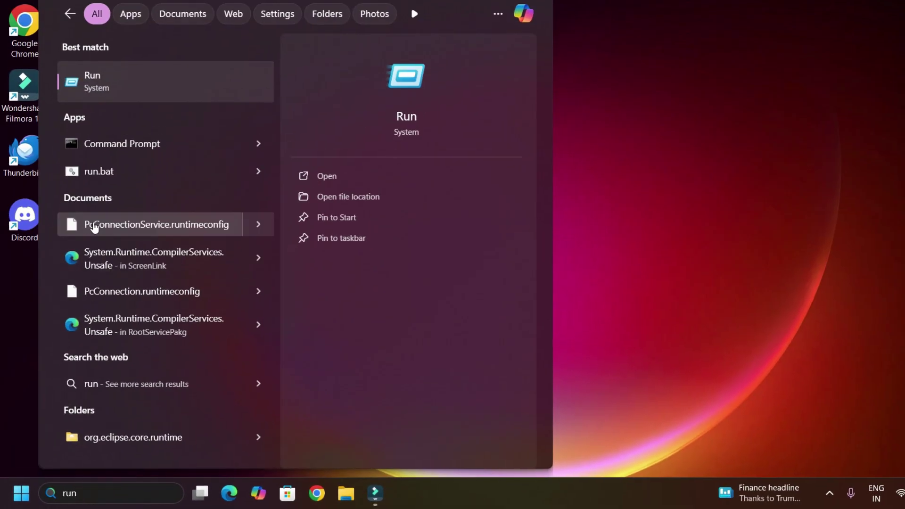
{"action": "key", "text": "Return"}
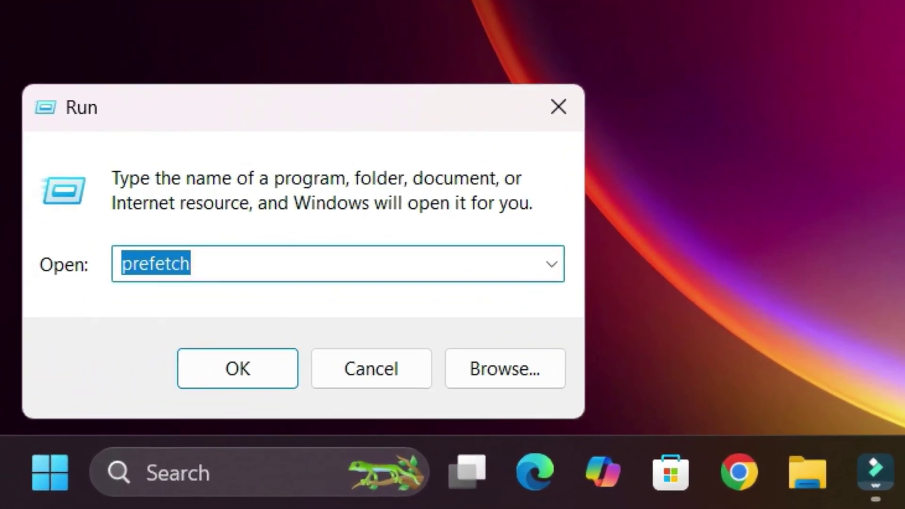
{"action": "type", "text": "%a"}
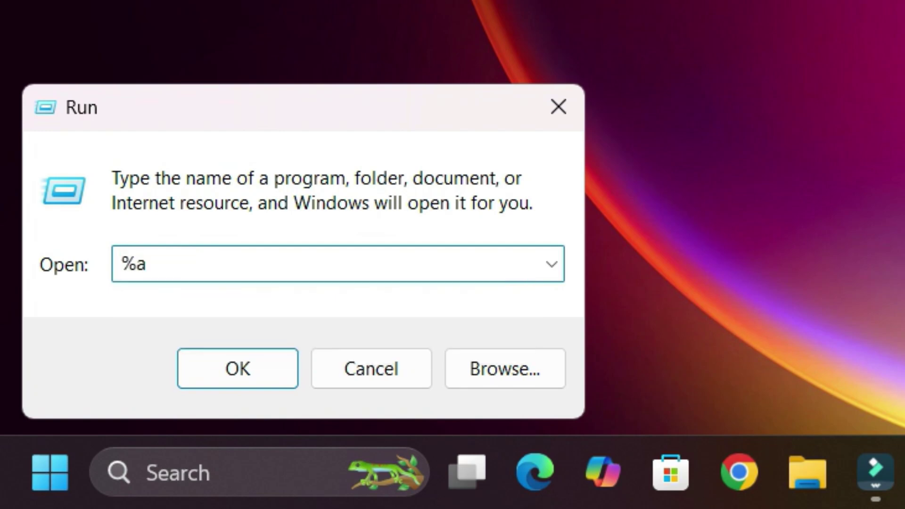
{"action": "type", "text": "ppdata"}
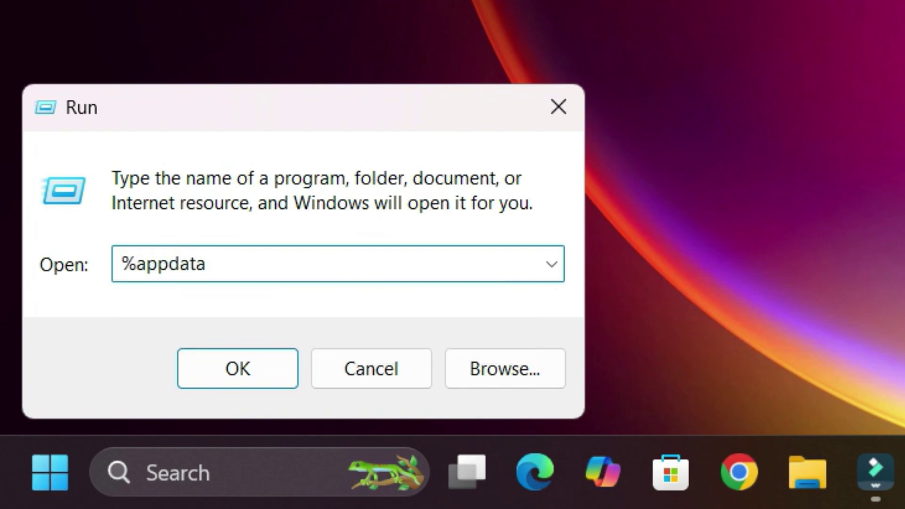
{"action": "type", "text": "%"}
{"action": "key", "text": "Return"}
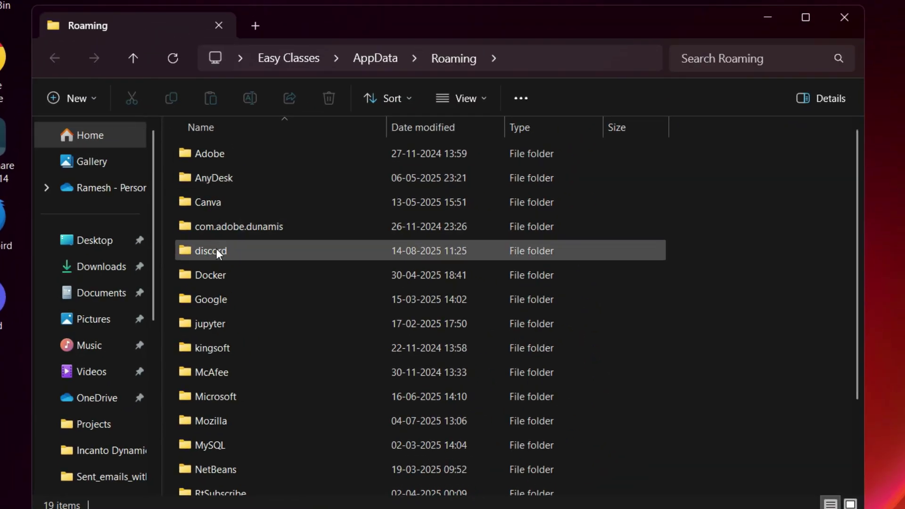
{"action": "mouse_move", "coordinate": [223, 259]}
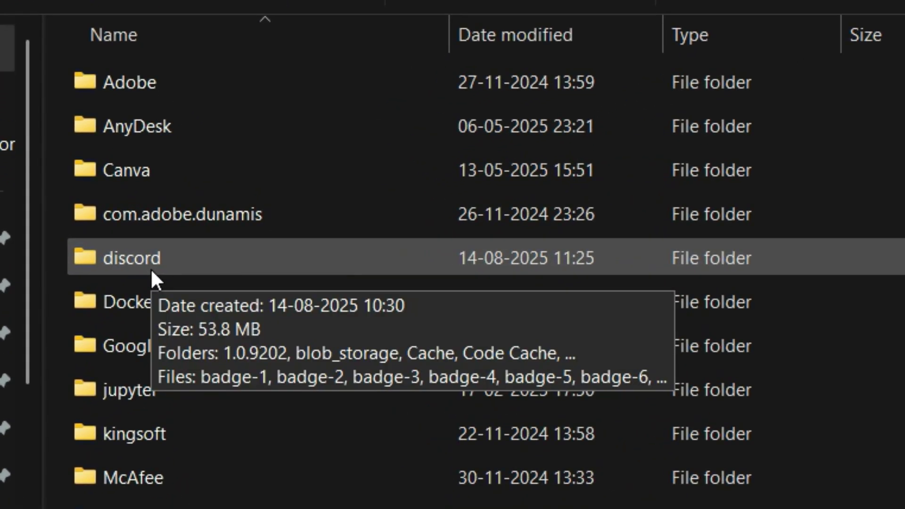
{"action": "double_click", "coordinate": [151, 271]}
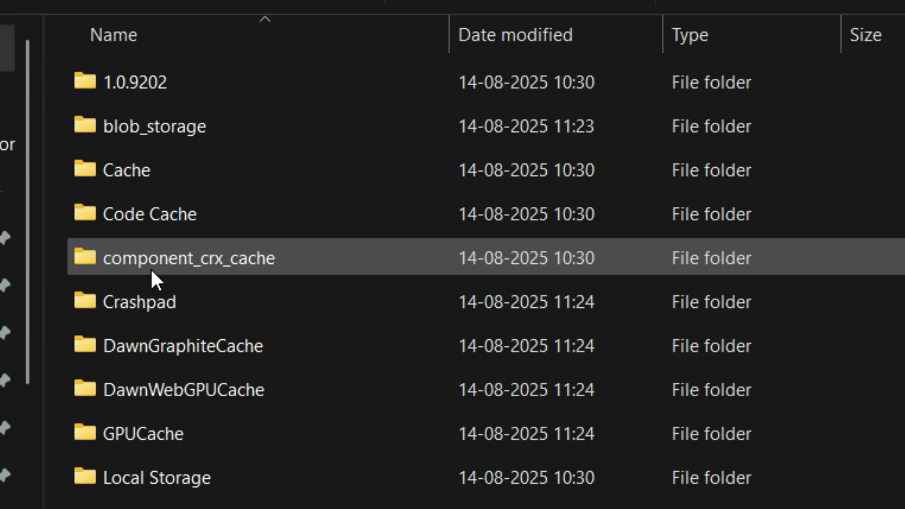
- Delete the Cache, Code Cache and GPUCache folders, then close the Explorer window
{"action": "left_click", "coordinate": [173, 185]}
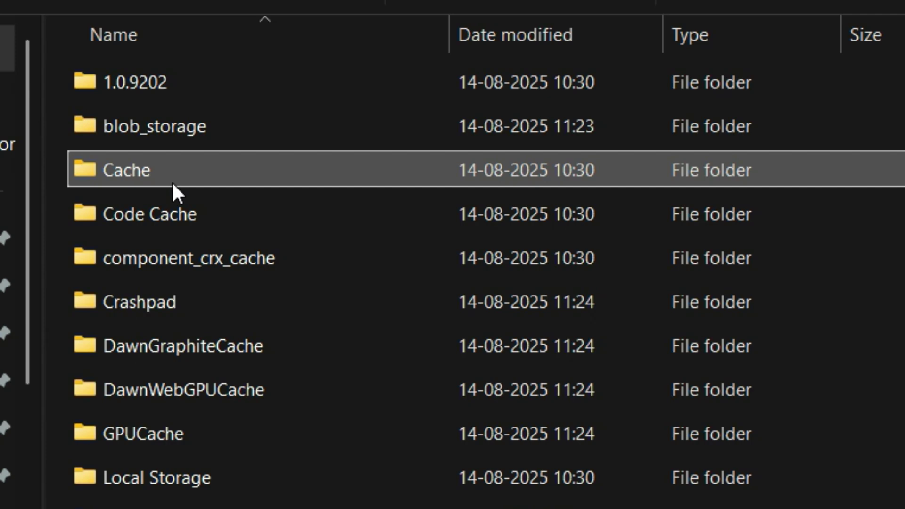
{"action": "mouse_move", "coordinate": [132, 181]}
{"action": "right_click", "coordinate": [130, 175]}
{"action": "left_click", "coordinate": [429, 212]}
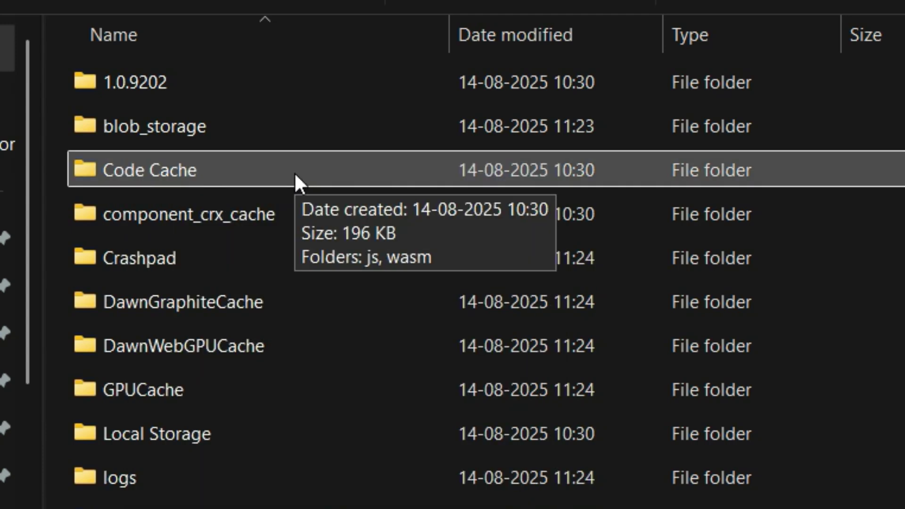
{"action": "right_click", "coordinate": [204, 165]}
{"action": "left_click", "coordinate": [539, 198]}
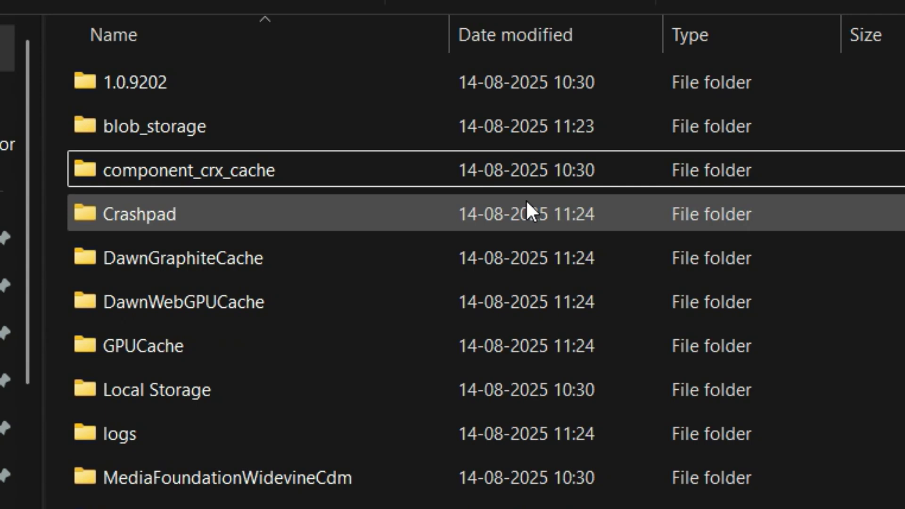
{"action": "left_click", "coordinate": [206, 350]}
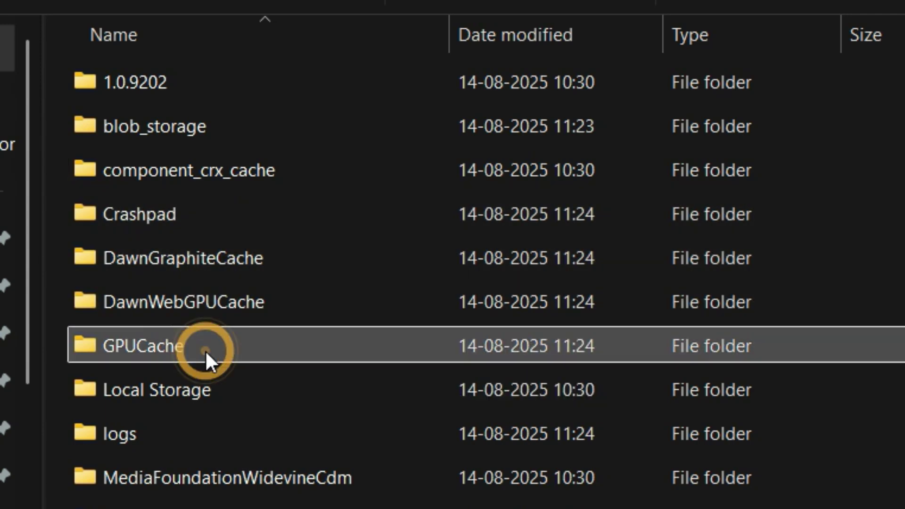
{"action": "right_click", "coordinate": [205, 350]}
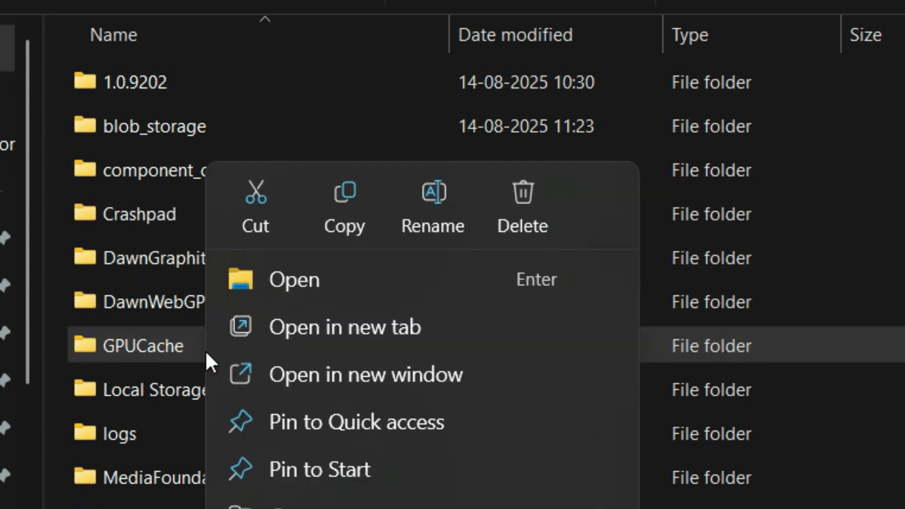
{"action": "left_click", "coordinate": [507, 207]}
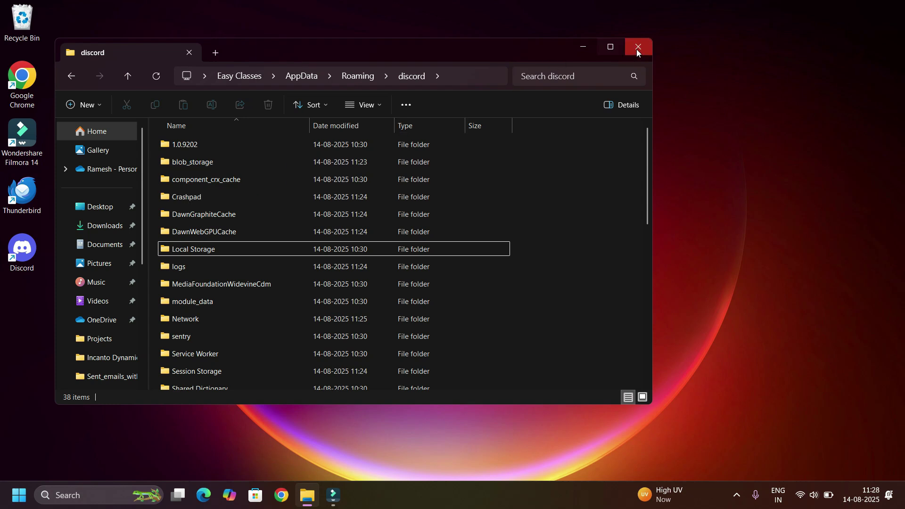
{"action": "left_click", "coordinate": [638, 47]}
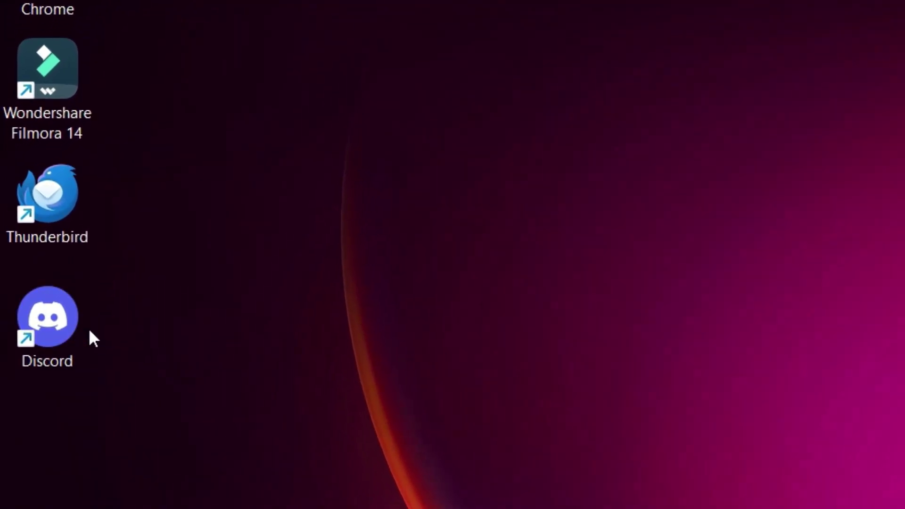
- Set the Discord shortcut to disable fullscreen optimizations and run as administrator
{"action": "right_click", "coordinate": [74, 337]}
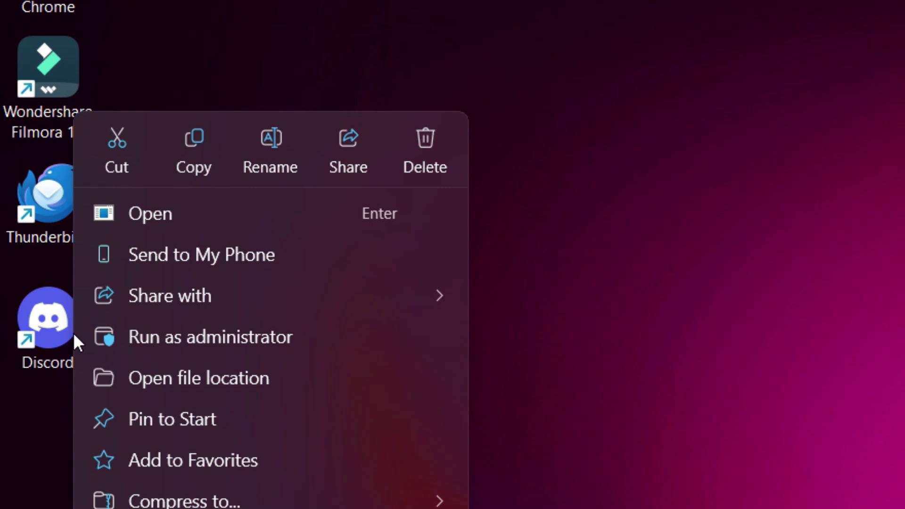
{"action": "left_click", "coordinate": [226, 481]}
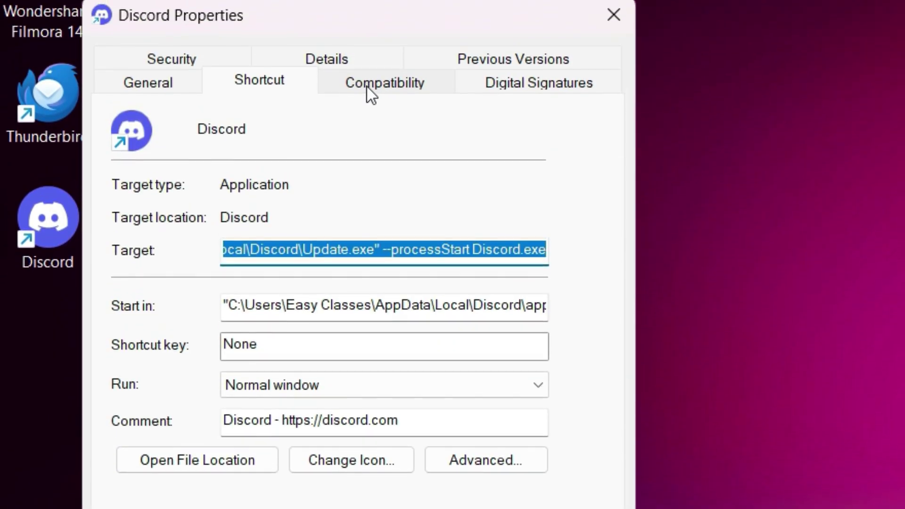
{"action": "left_click", "coordinate": [368, 86]}
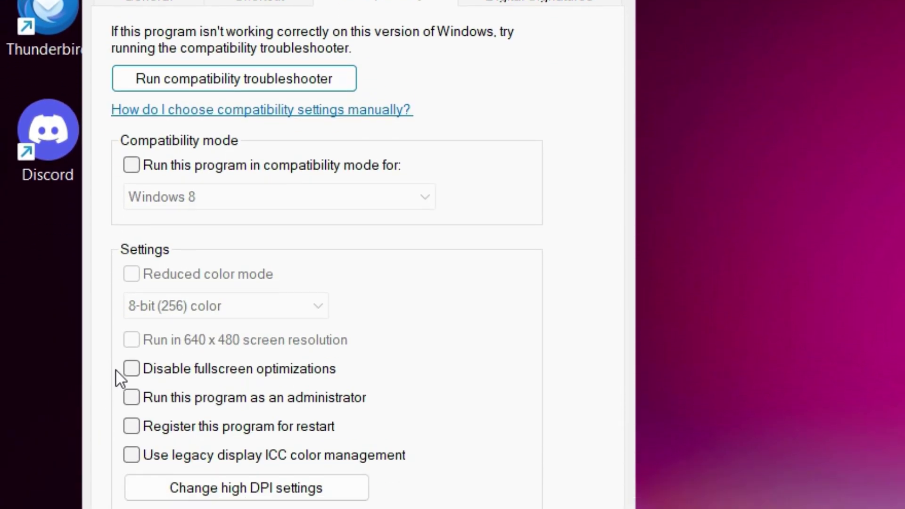
{"action": "left_click", "coordinate": [132, 460]}
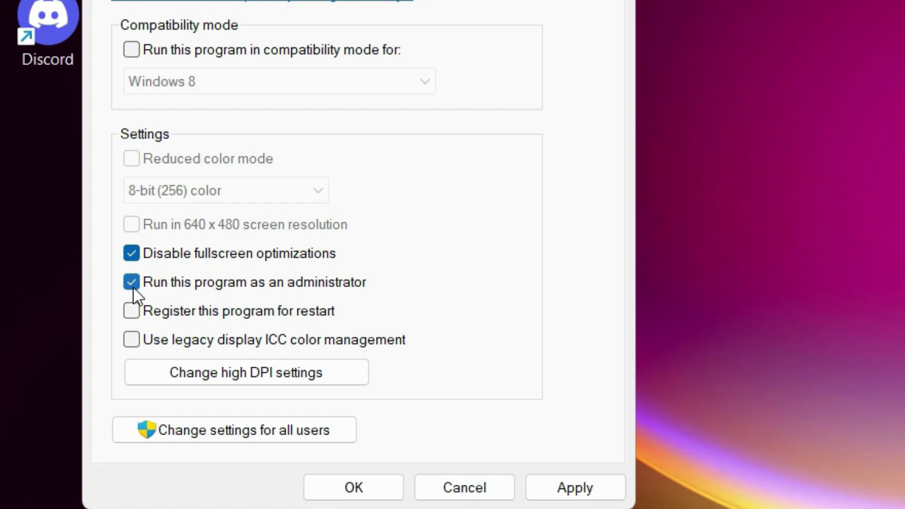
{"action": "left_click", "coordinate": [558, 490]}
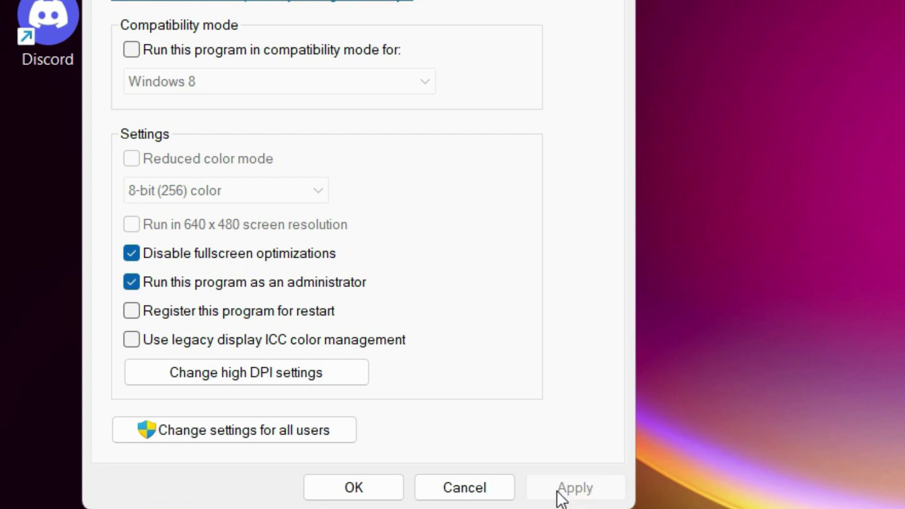
{"action": "left_click", "coordinate": [370, 487]}
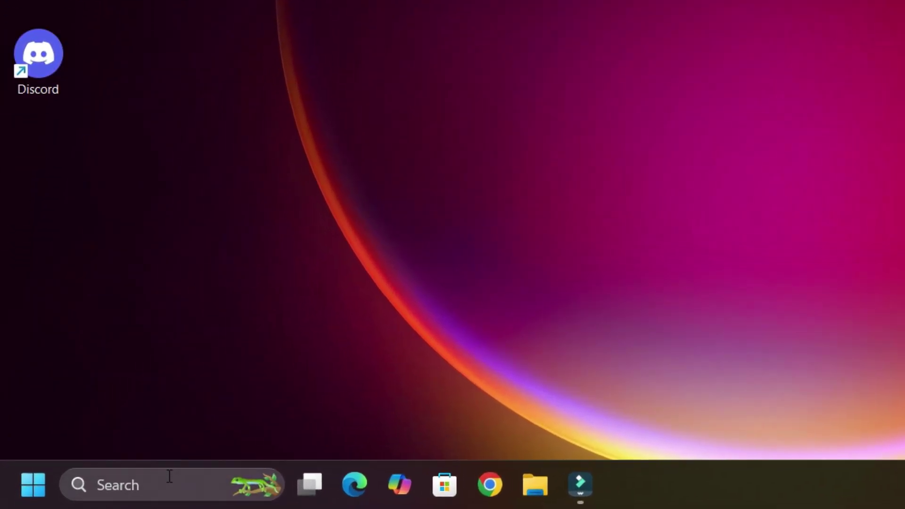
- Uninstall Discord 1.0.9202 from Control Panel's installed programs list
{"action": "left_click", "coordinate": [168, 477]}
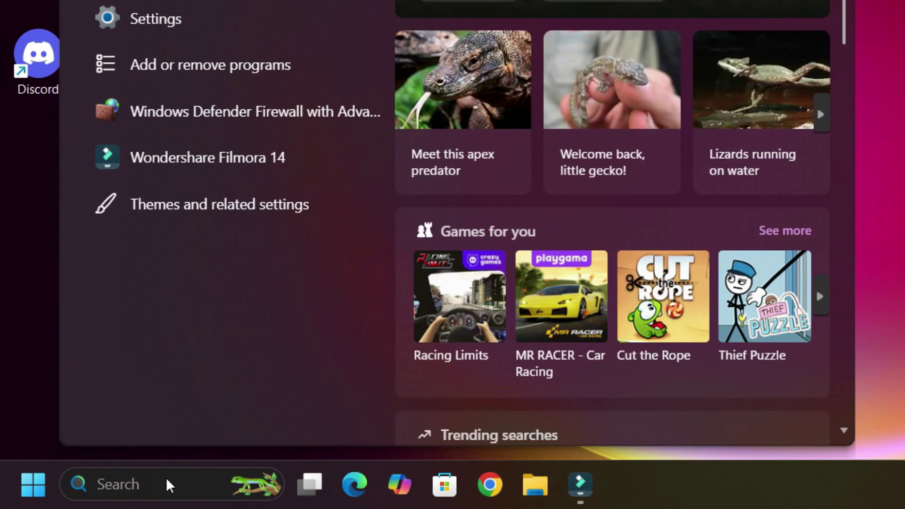
{"action": "type", "text": "contr"}
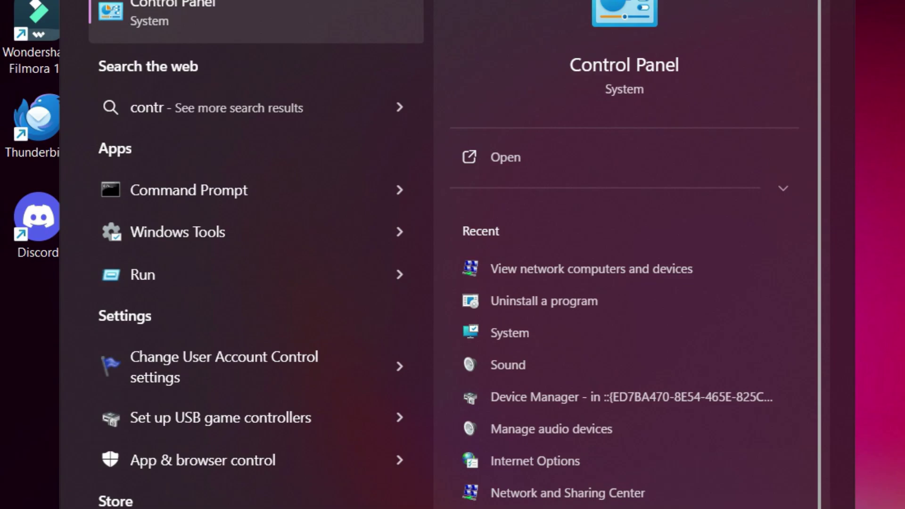
{"action": "key", "text": "Return"}
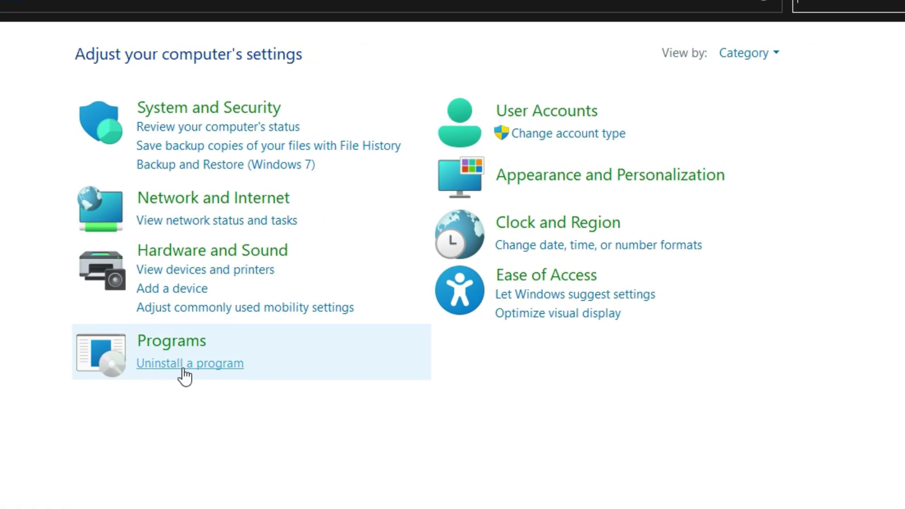
{"action": "left_click", "coordinate": [184, 370]}
{"action": "left_click", "coordinate": [89, 319]}
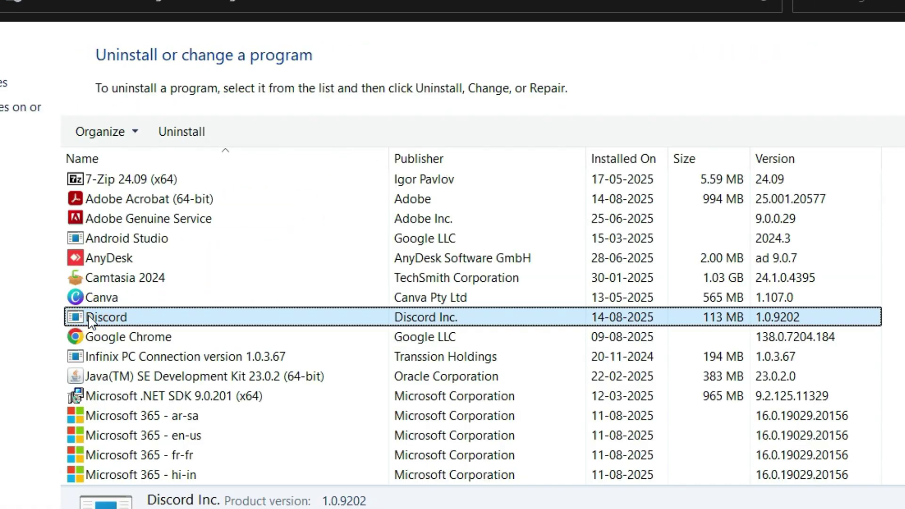
{"action": "right_click", "coordinate": [133, 324]}
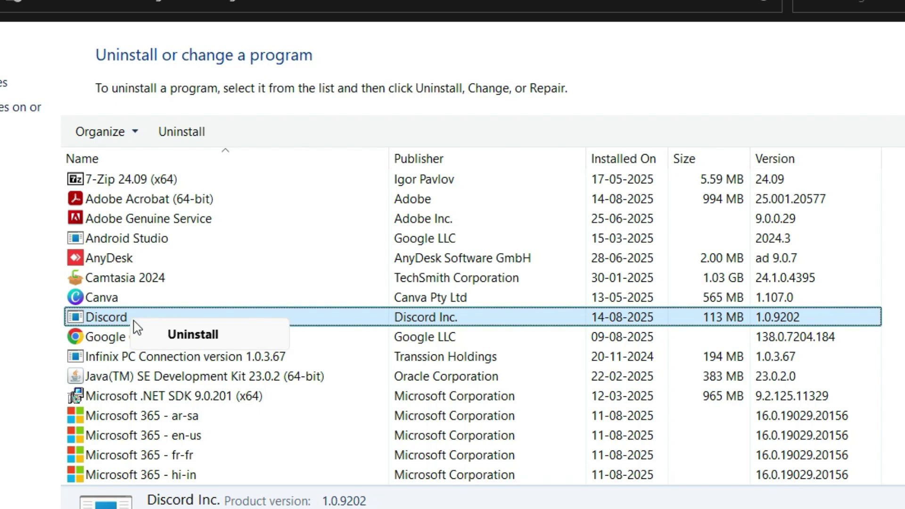
{"action": "left_click", "coordinate": [177, 338]}
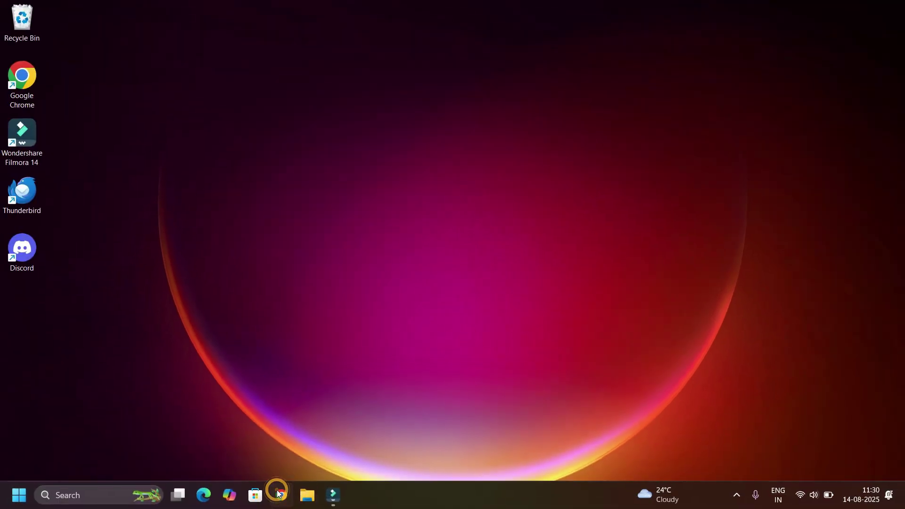
- Download the Windows Discord installer from discord.com/download, then close Chrome
{"action": "type", "text": "discord download"}
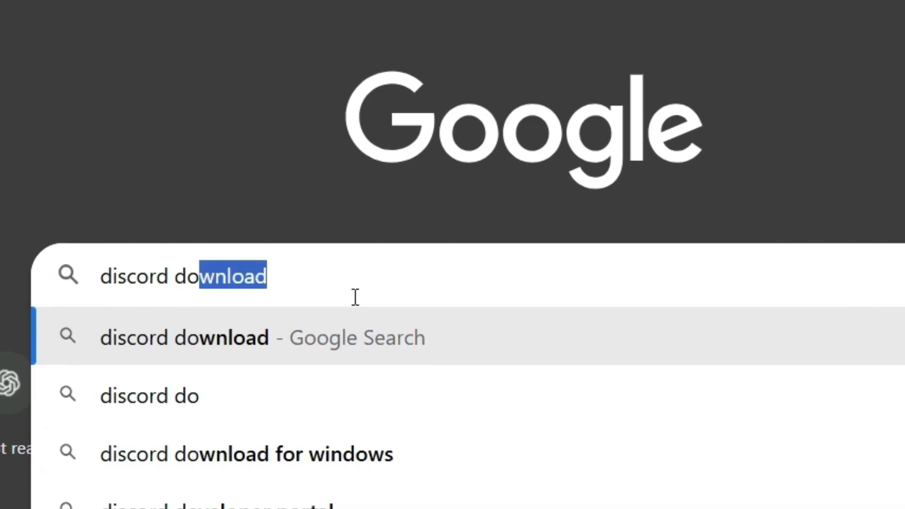
{"action": "key", "text": "Return"}
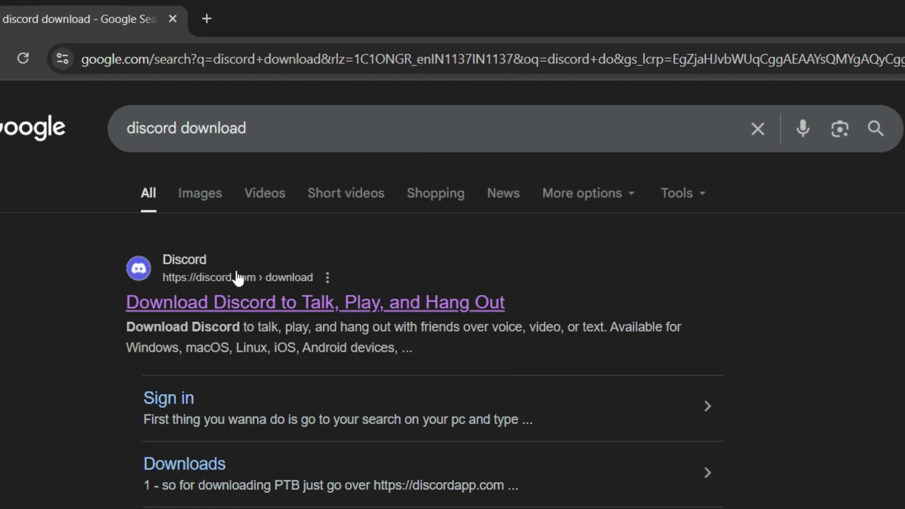
{"action": "left_click", "coordinate": [243, 306]}
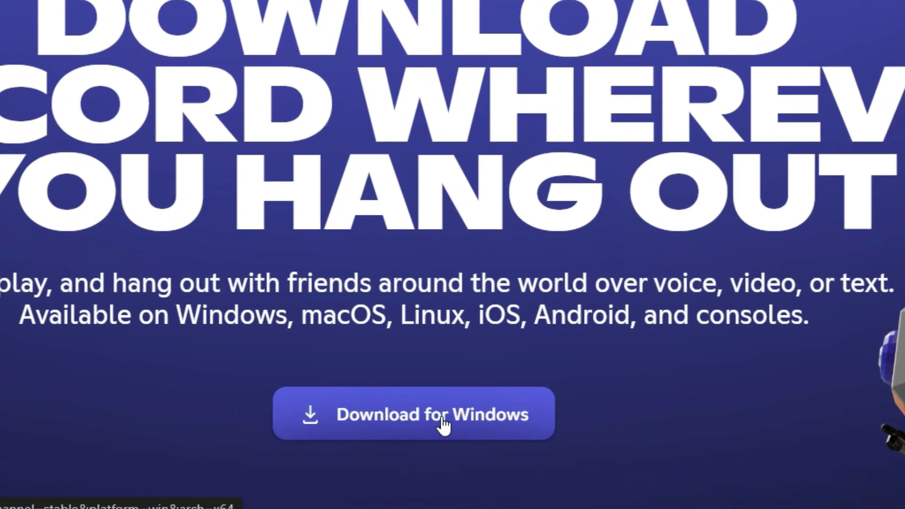
{"action": "left_click", "coordinate": [459, 424]}
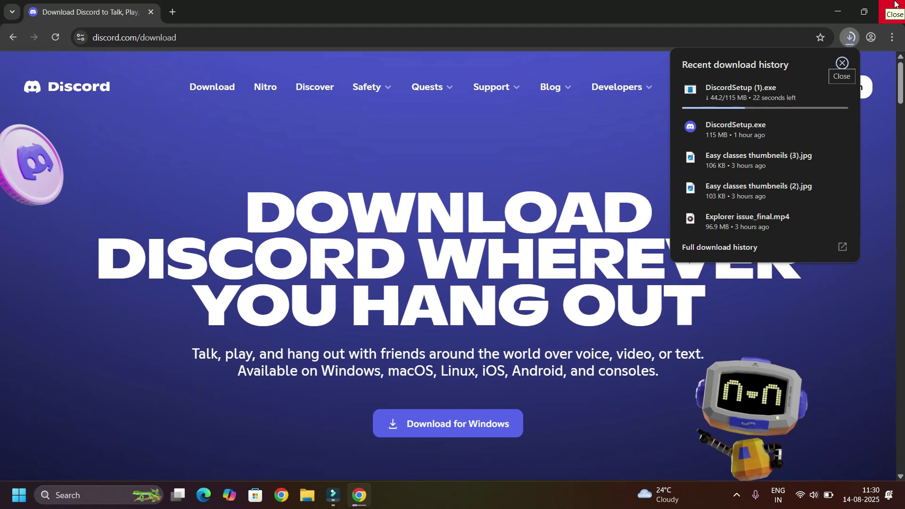
{"action": "left_click", "coordinate": [895, 5]}
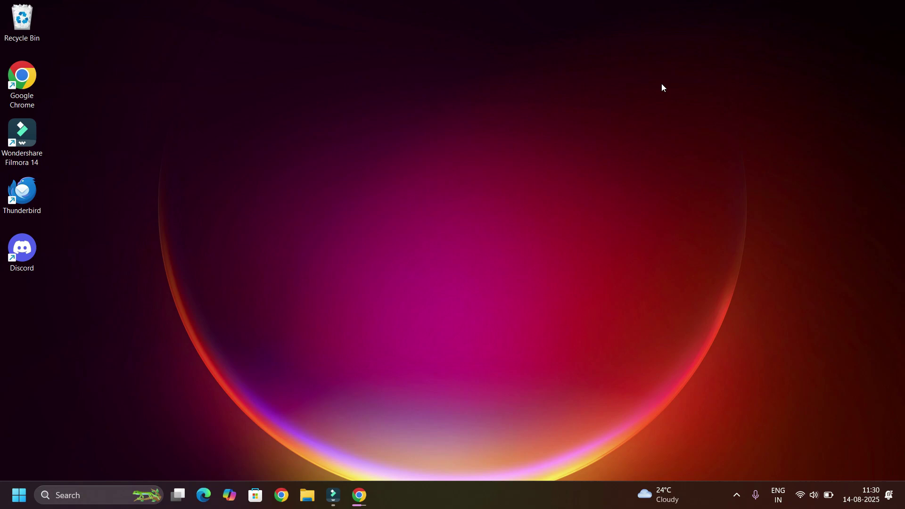